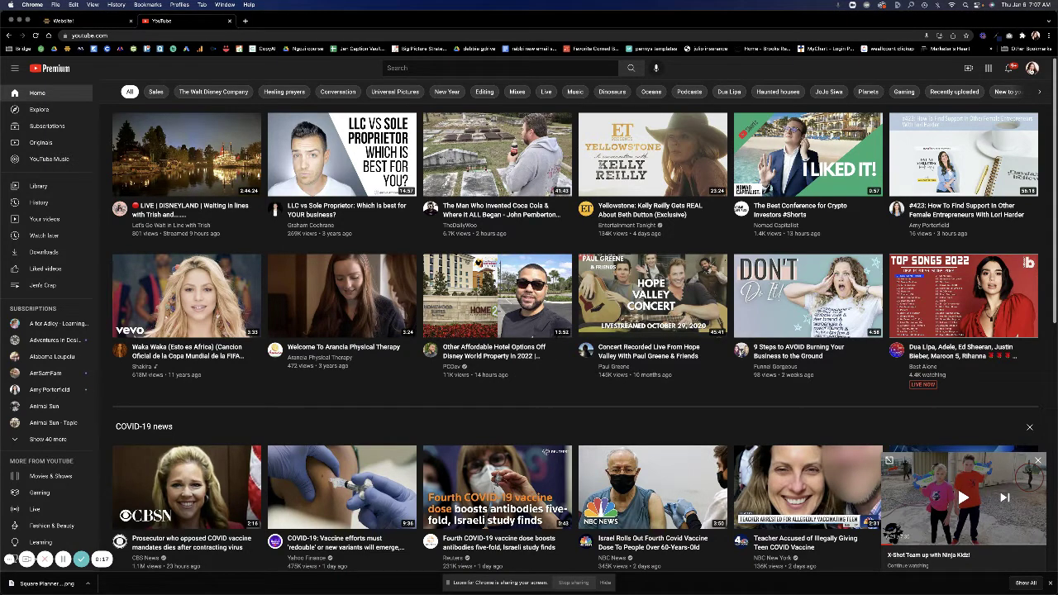
Open the channel's YouTube Studio from the account avatar menu.
{"action": "left_click", "coordinate": [1032, 68]}
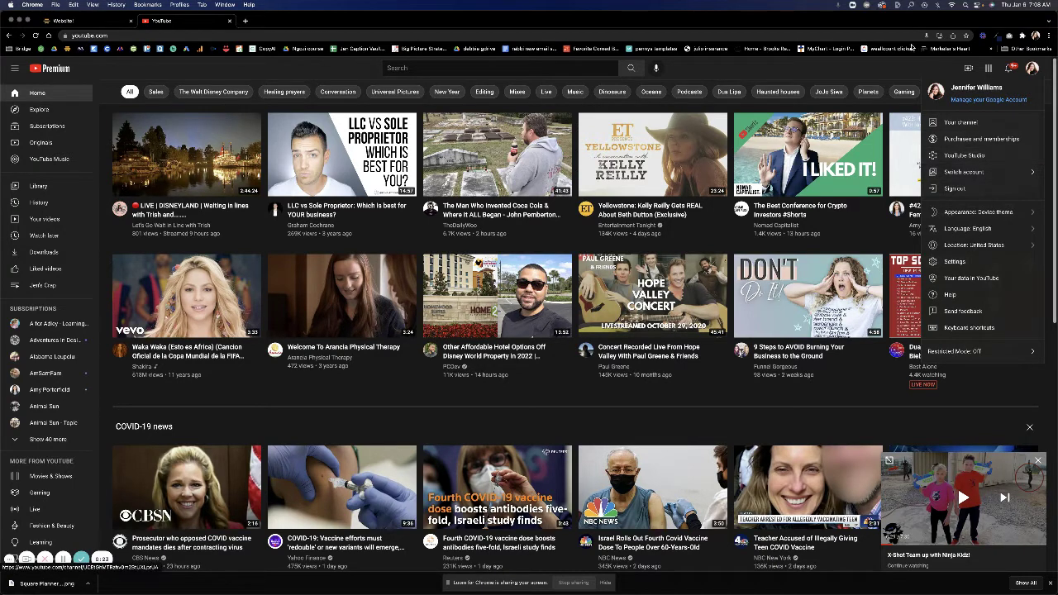
{"action": "left_click", "coordinate": [898, 75]}
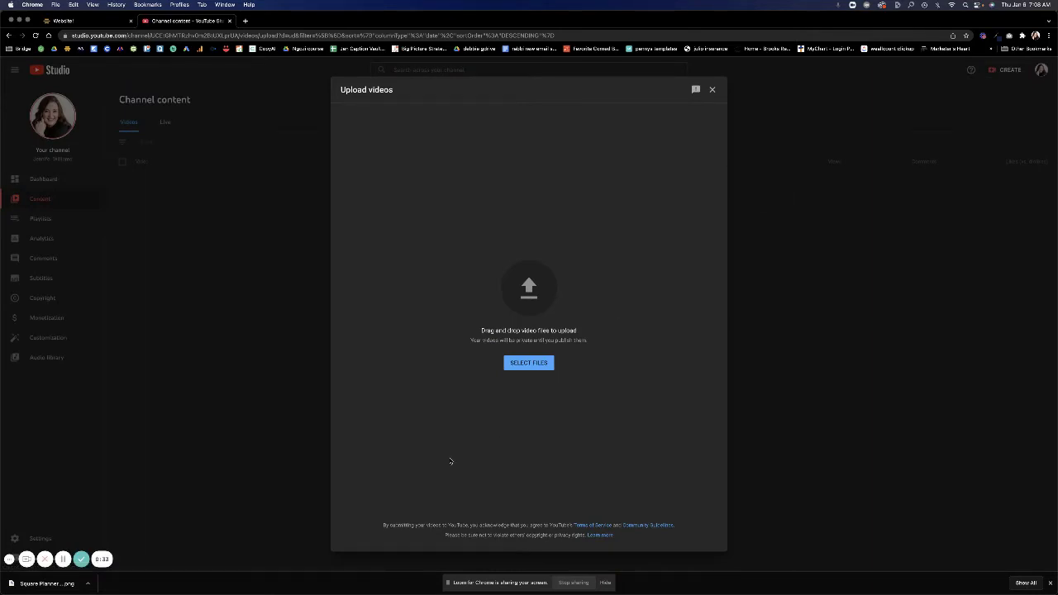
Try uploading 4369.png, chosen from the files of the previous 7 days.
{"action": "left_click", "coordinate": [526, 365]}
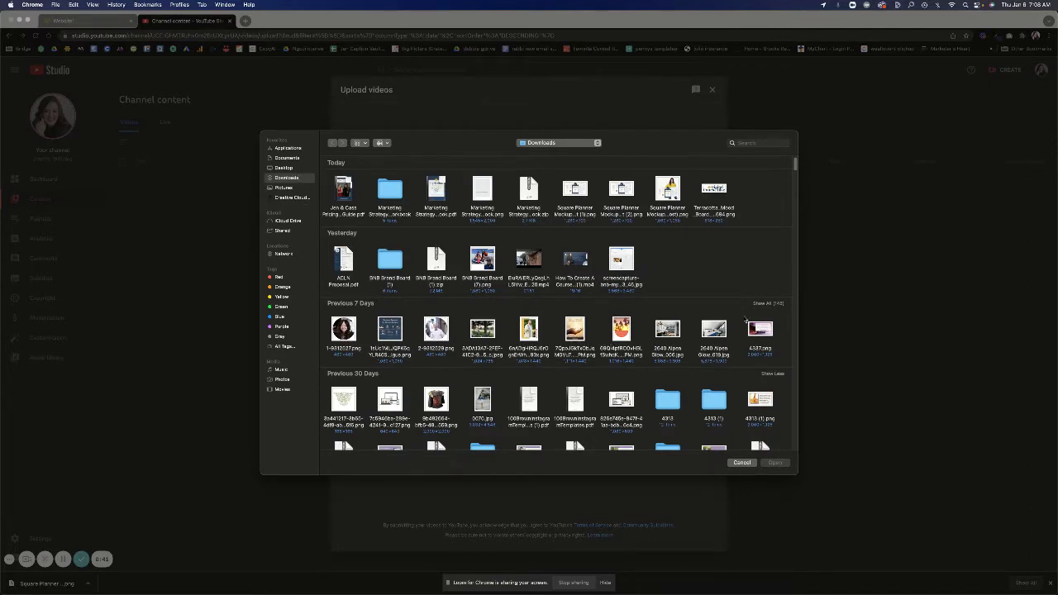
{"action": "left_click", "coordinate": [768, 303]}
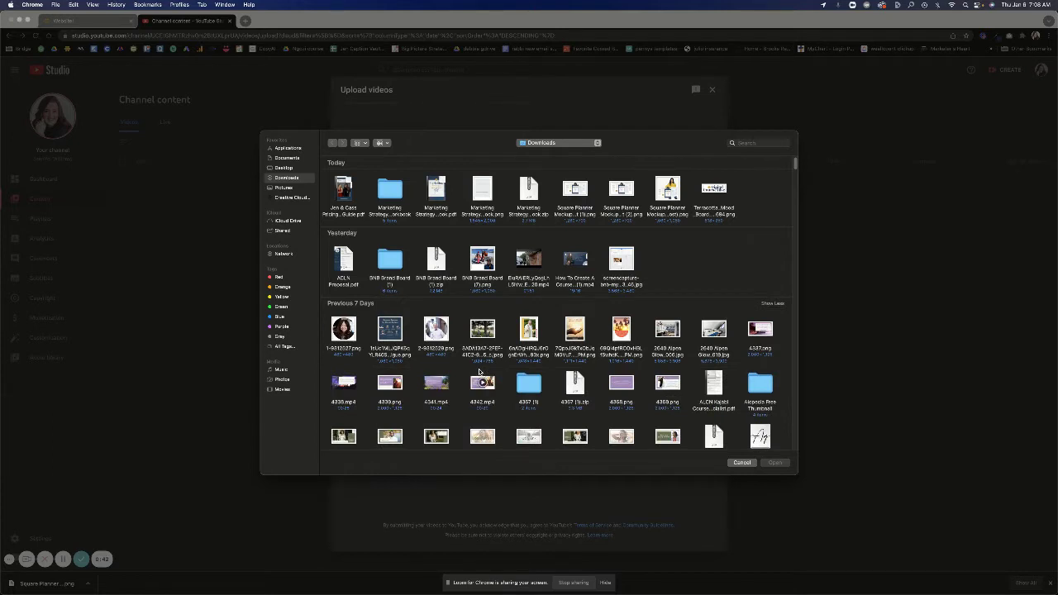
{"action": "scroll", "coordinate": [480, 372], "scroll_direction": "down", "scroll_amount": 1}
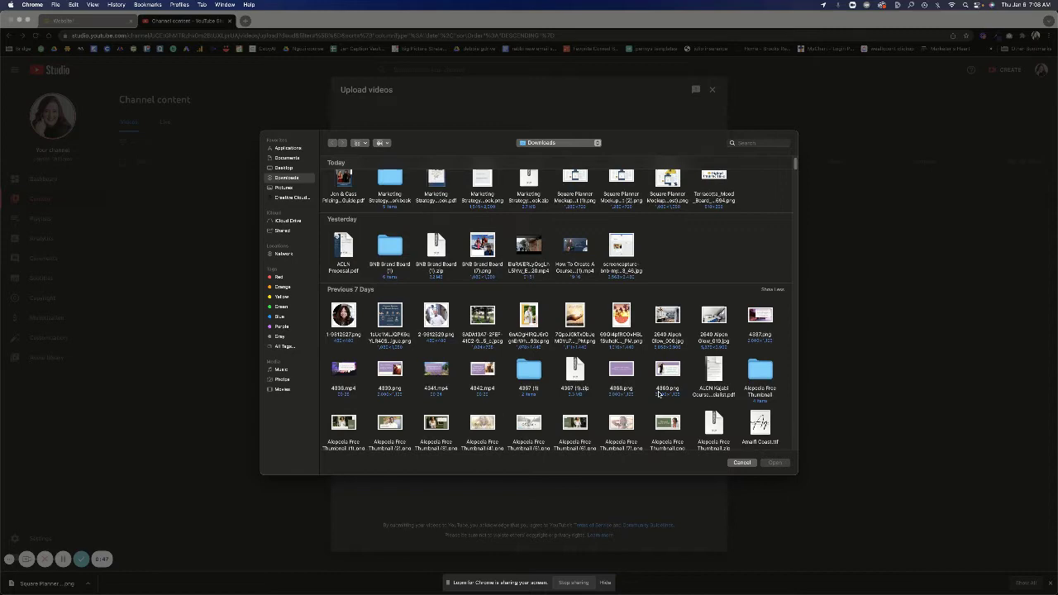
{"action": "left_click", "coordinate": [659, 394]}
{"action": "left_click", "coordinate": [775, 462]}
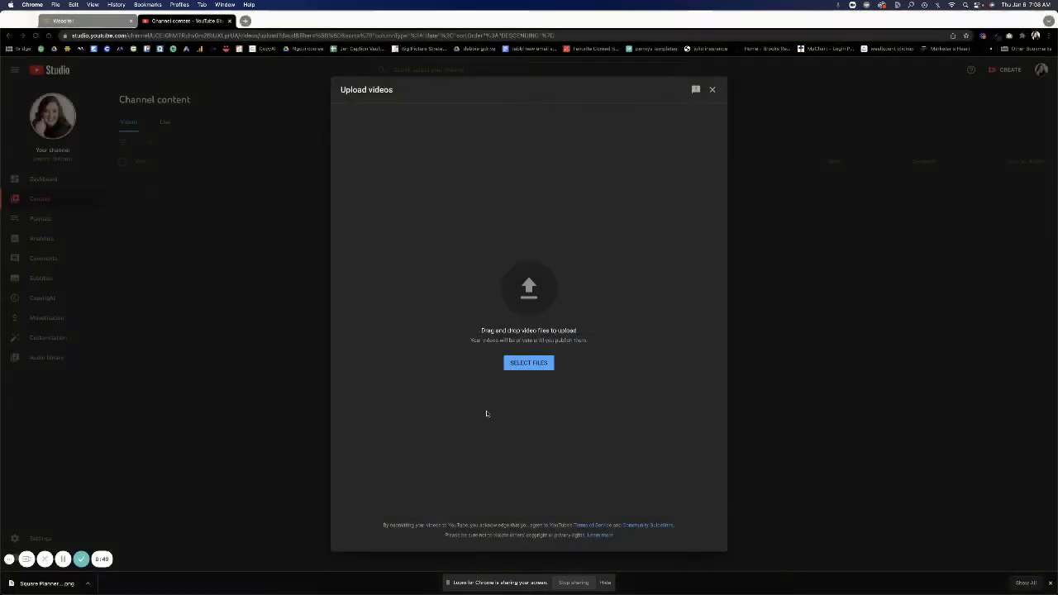
Upload the video 3290.mp4 from the Desktop instead.
{"action": "left_click", "coordinate": [518, 374]}
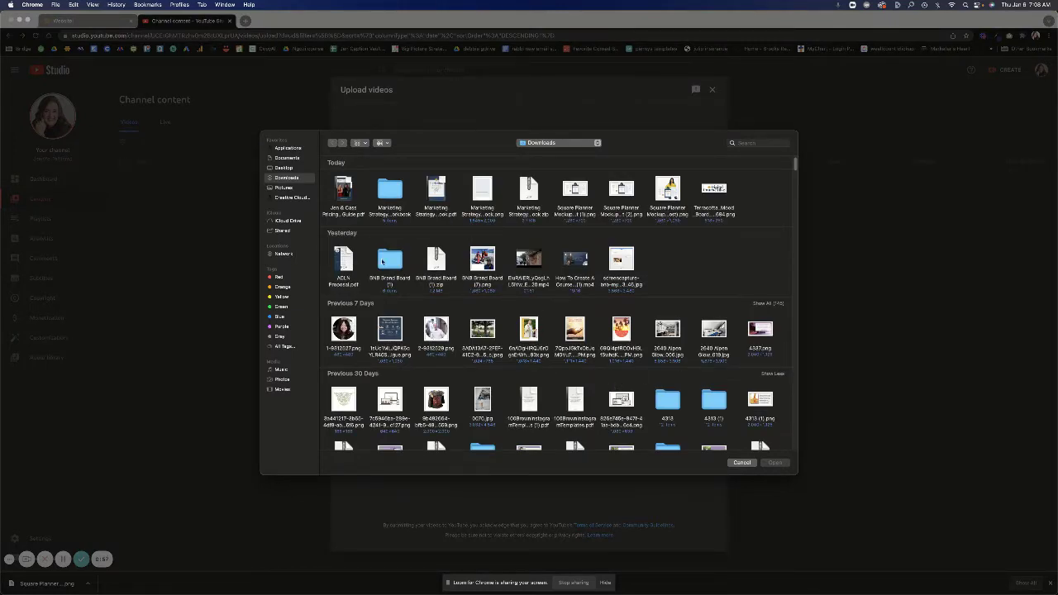
{"action": "left_click", "coordinate": [283, 167]}
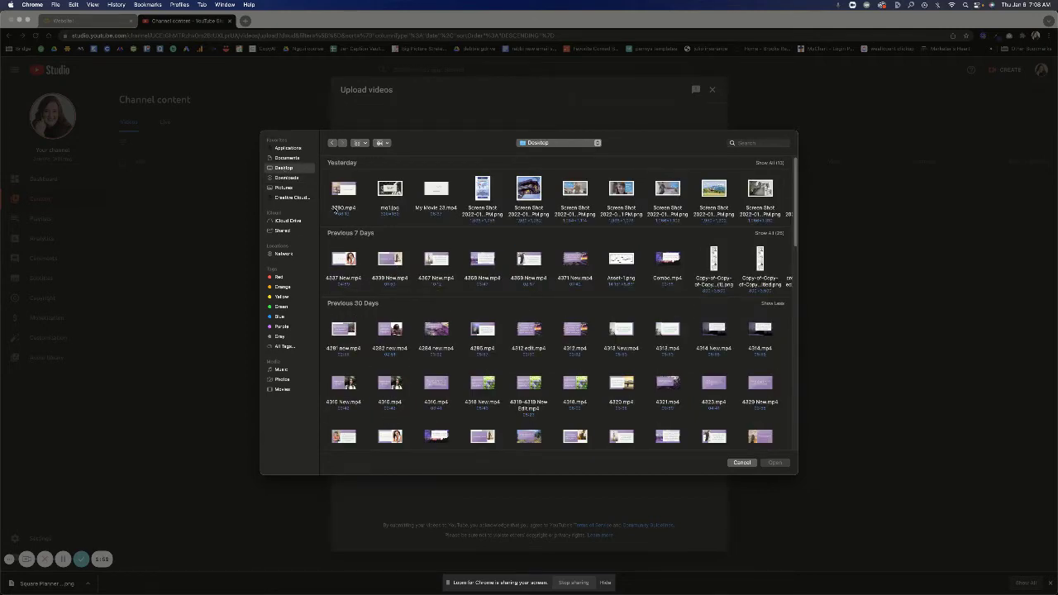
{"action": "double_click", "coordinate": [335, 209]}
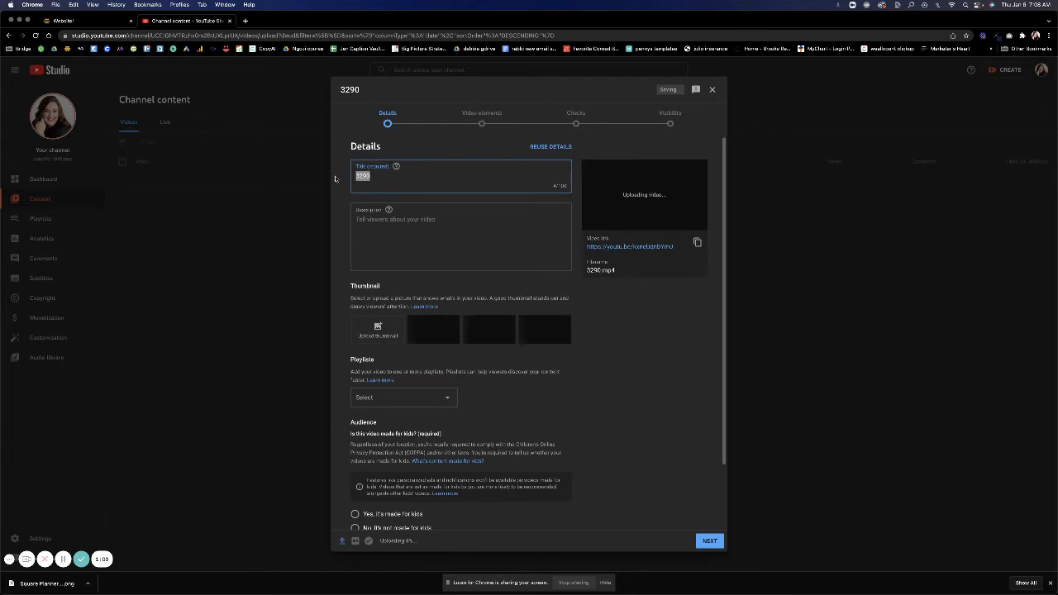
Change the video's title to 'Title' and look over the Details form.
{"action": "type", "text": "Title"}
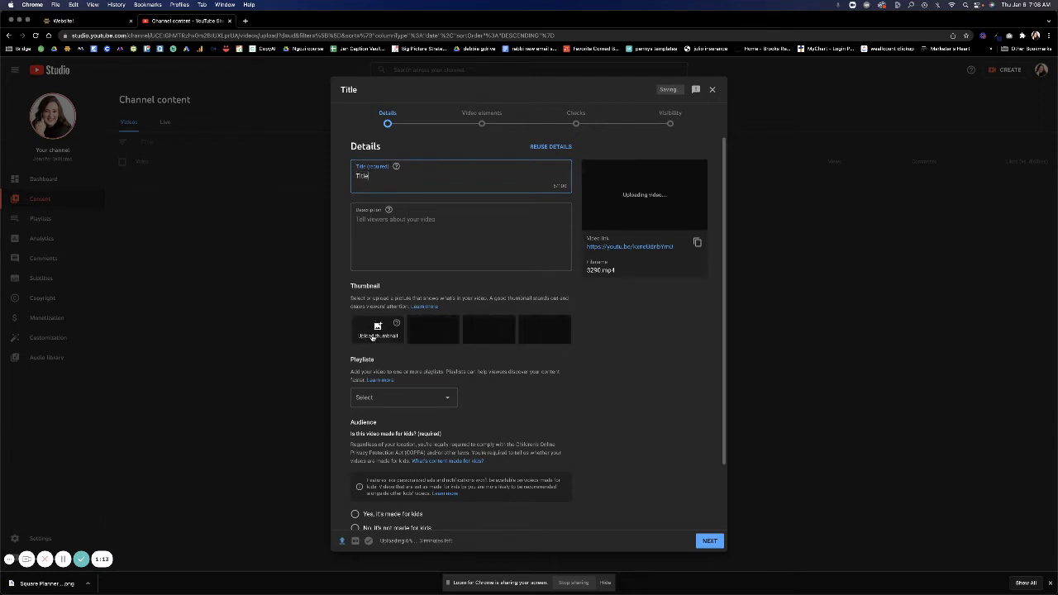
{"action": "left_click", "coordinate": [444, 226]}
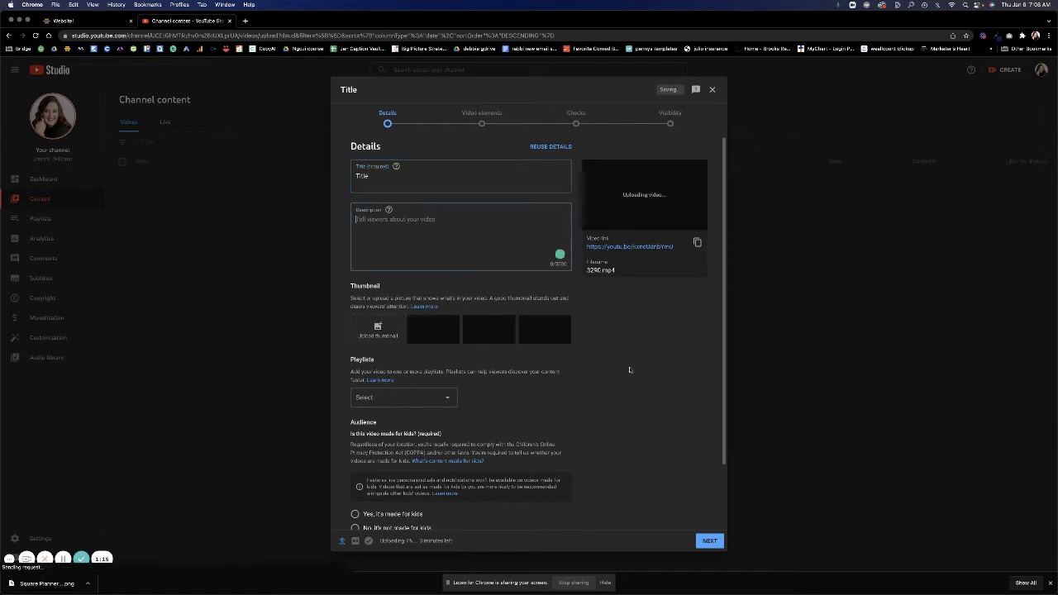
{"action": "scroll", "coordinate": [627, 364], "scroll_direction": "down", "scroll_amount": 1}
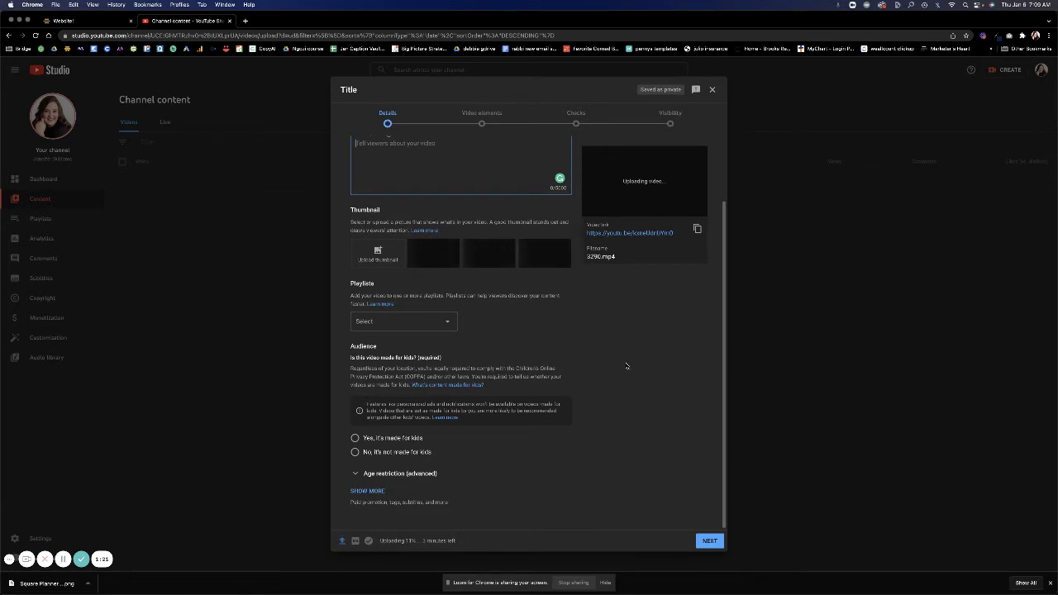
{"action": "scroll", "coordinate": [627, 366], "scroll_direction": "up", "scroll_amount": 1}
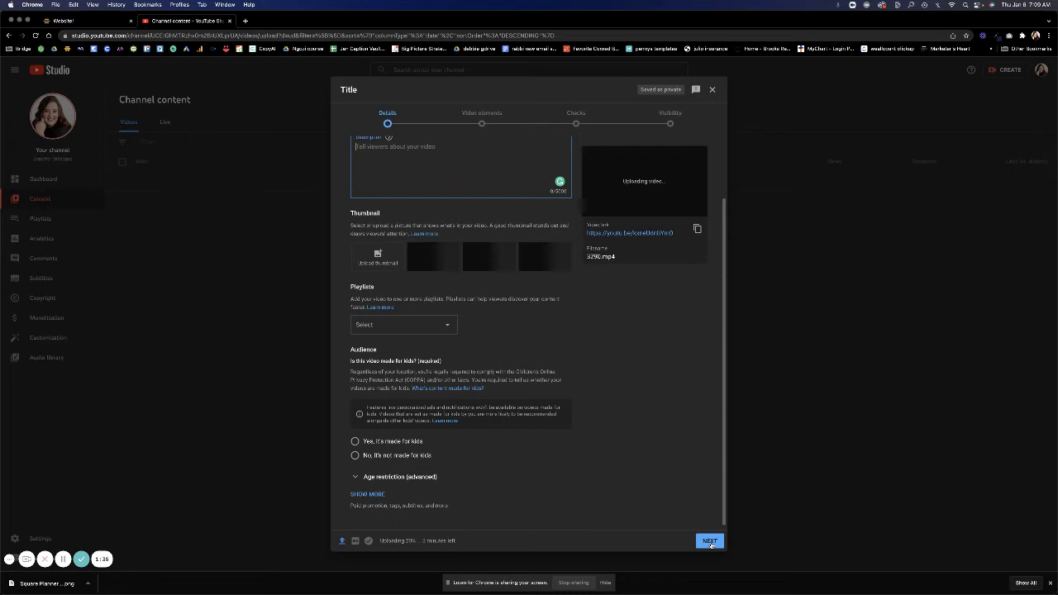
Mark the video as not made for kids and set its visibility to Unlisted.
{"action": "left_click", "coordinate": [355, 456]}
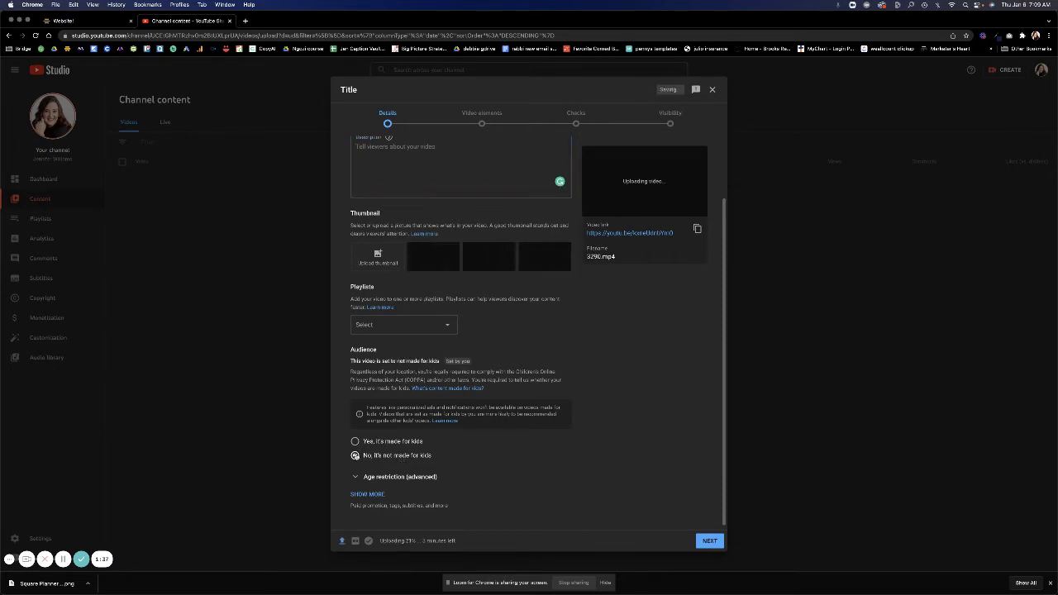
{"action": "left_click", "coordinate": [708, 542]}
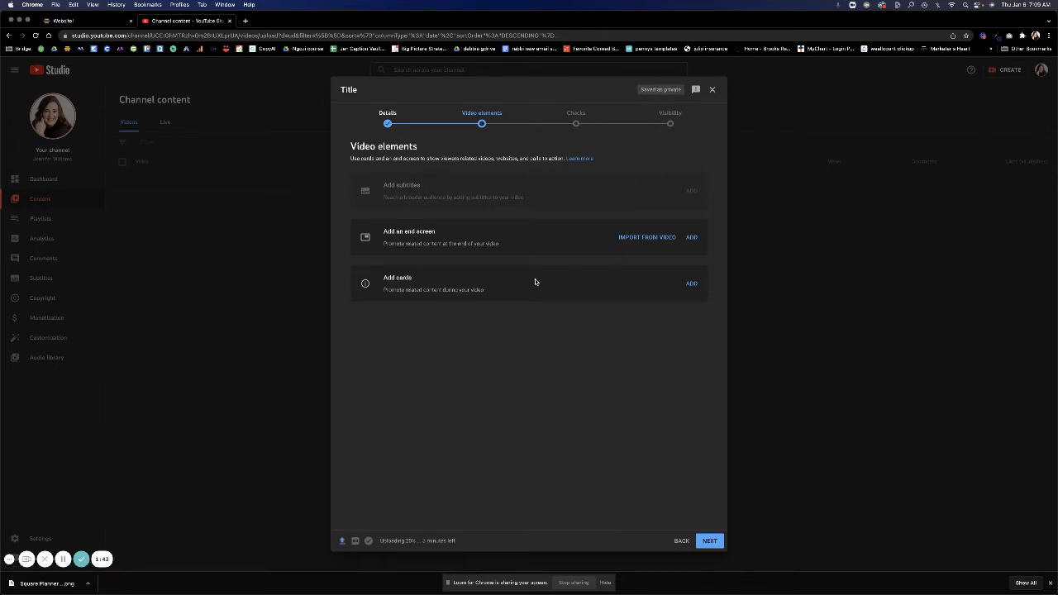
{"action": "left_click", "coordinate": [709, 542]}
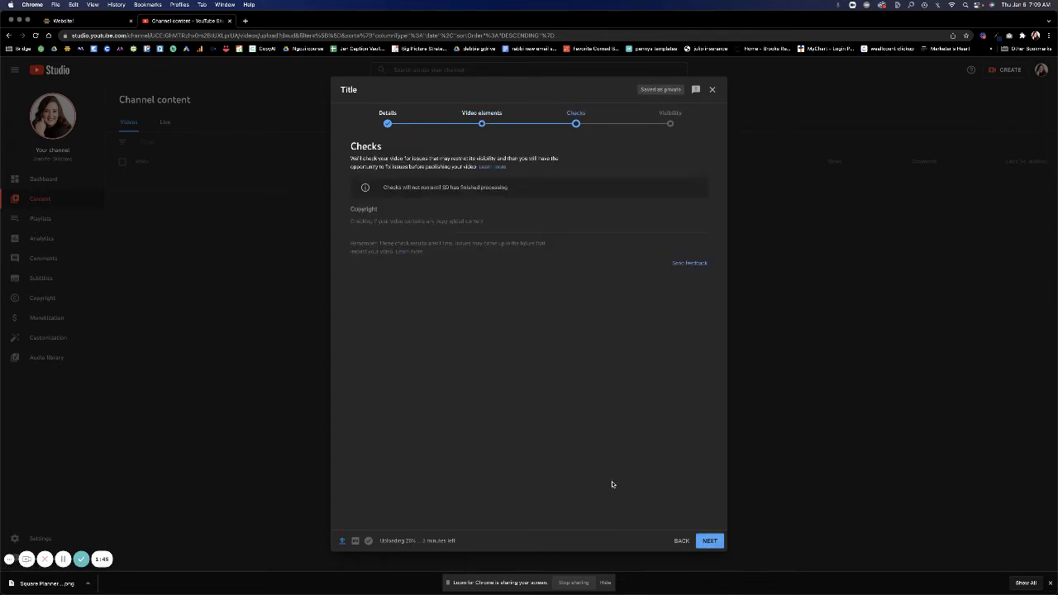
{"action": "left_click", "coordinate": [708, 541]}
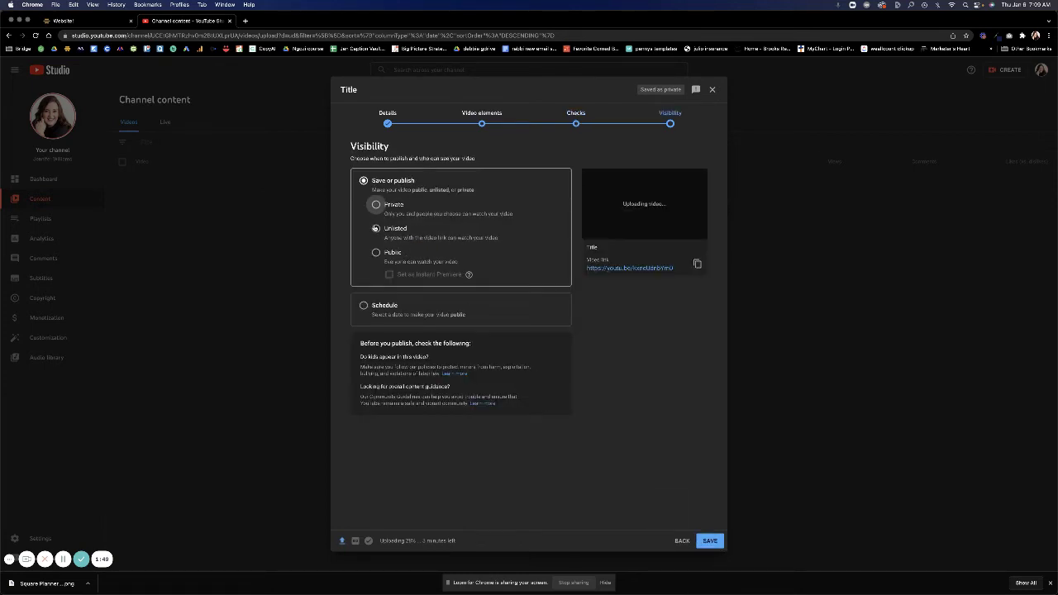
{"action": "left_click", "coordinate": [376, 228]}
Copy the video link, then select the Testimonial video under What People Are Saying in the builder.
{"action": "left_click", "coordinate": [697, 264]}
{"action": "left_click", "coordinate": [82, 20]}
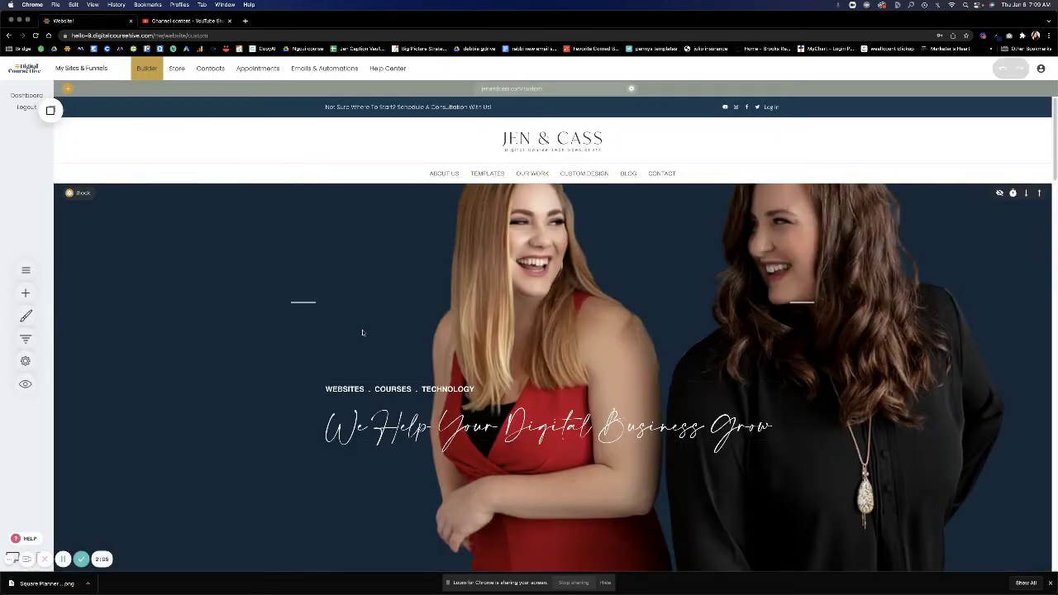
{"action": "scroll", "coordinate": [363, 325], "scroll_direction": "down", "scroll_amount": 3}
{"action": "scroll", "coordinate": [363, 338], "scroll_direction": "down", "scroll_amount": 4}
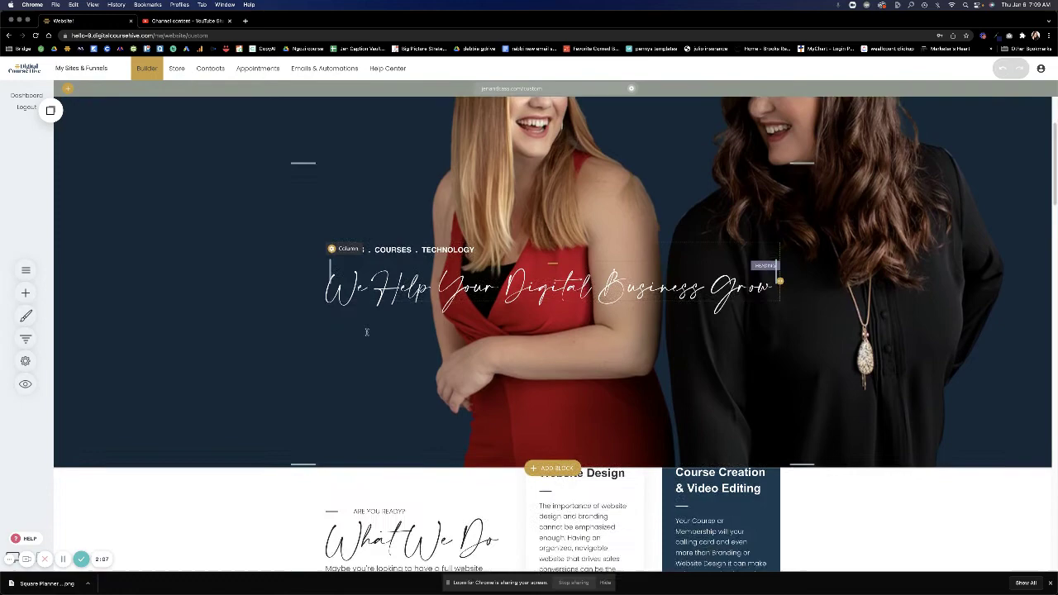
{"action": "scroll", "coordinate": [364, 339], "scroll_direction": "down", "scroll_amount": 14}
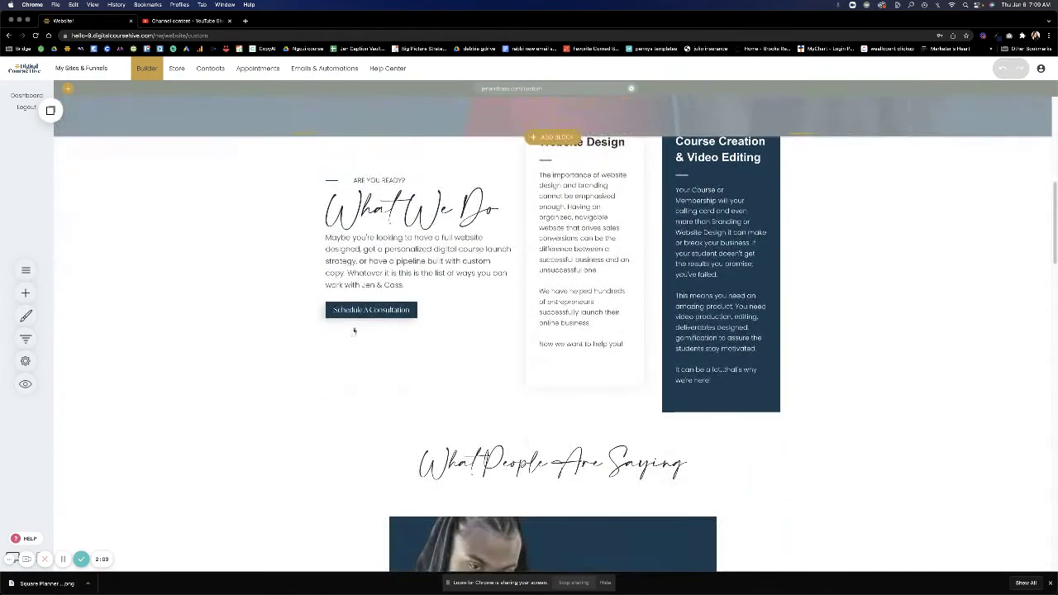
{"action": "left_click", "coordinate": [492, 324]}
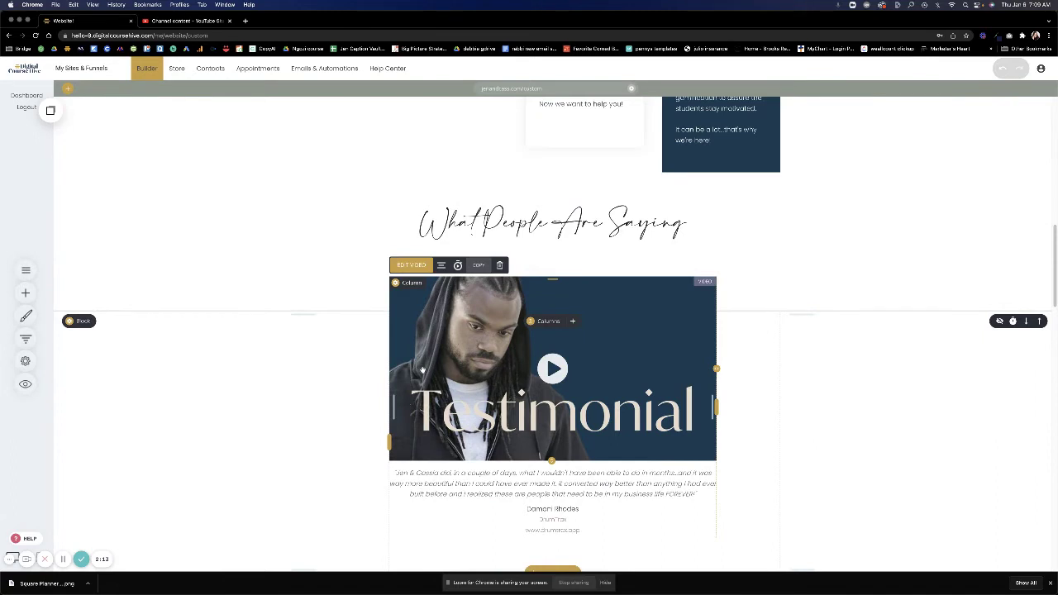
{"action": "scroll", "coordinate": [422, 369], "scroll_direction": "down", "scroll_amount": 1}
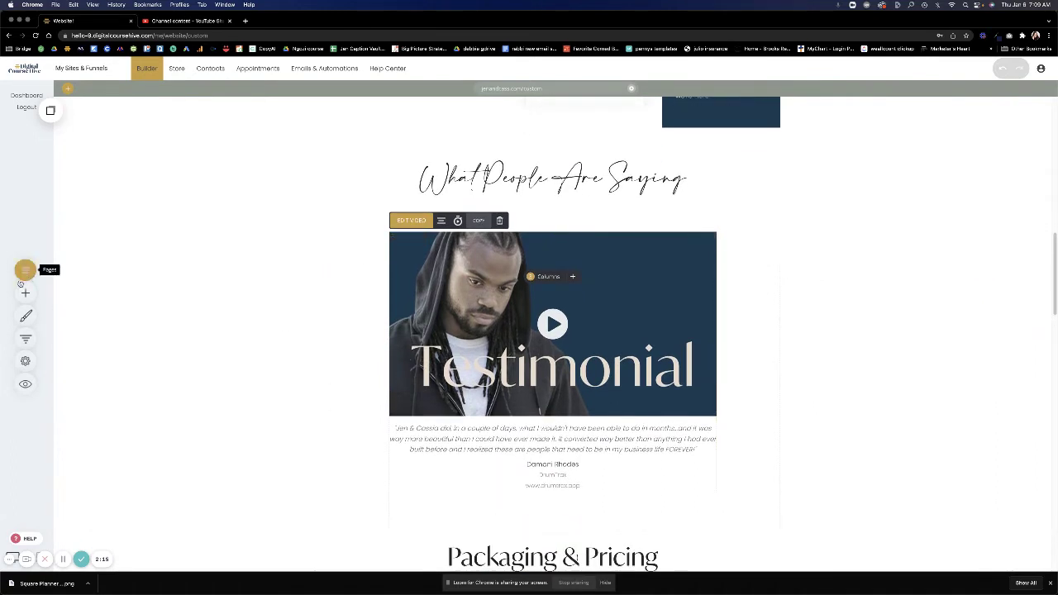
Add a Video widget under the heading with the pasted YouTube link and a custom thumbnail.
{"action": "left_click", "coordinate": [23, 290]}
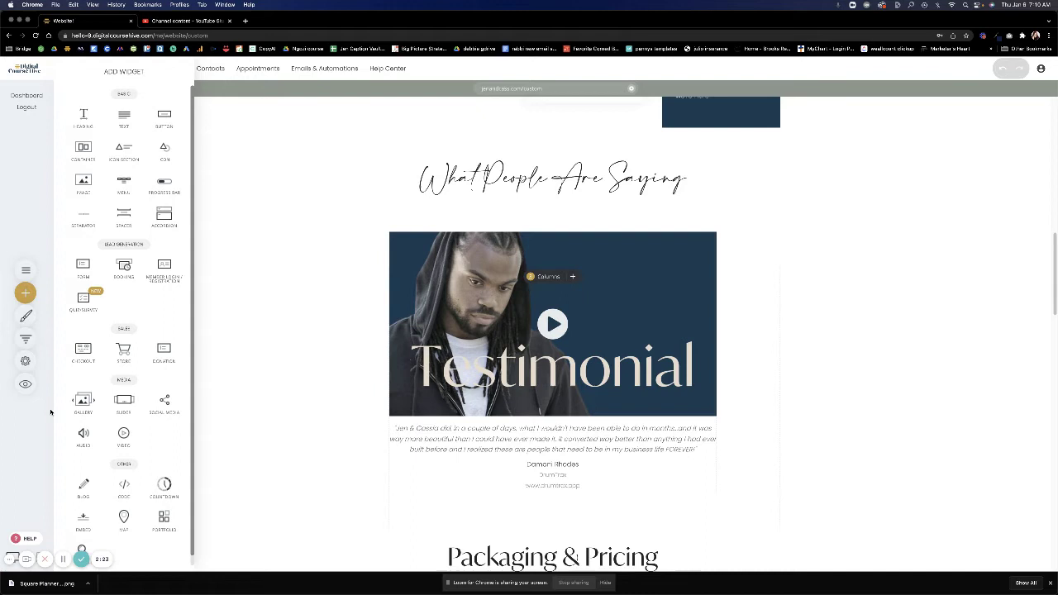
{"action": "left_click_drag", "start_coordinate": [119, 438], "coordinate": [588, 192]}
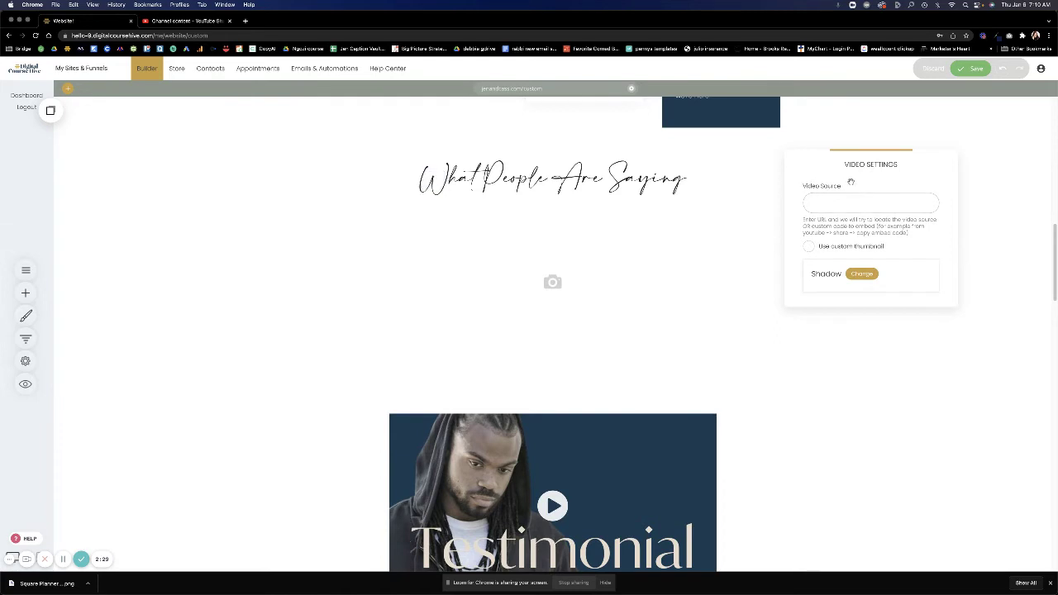
{"action": "key", "text": "super+v"}
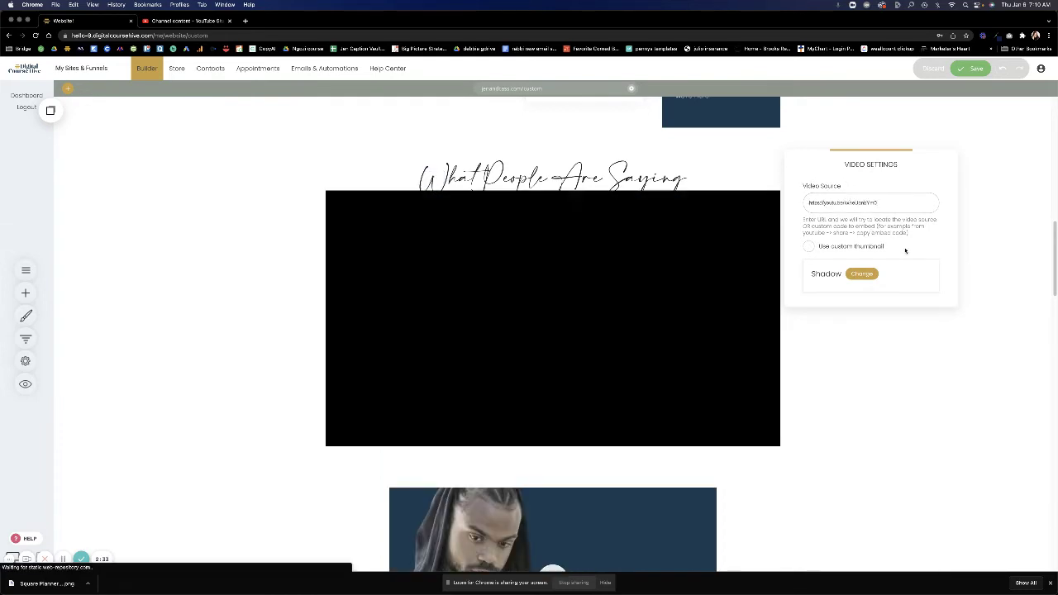
{"action": "left_click", "coordinate": [809, 249]}
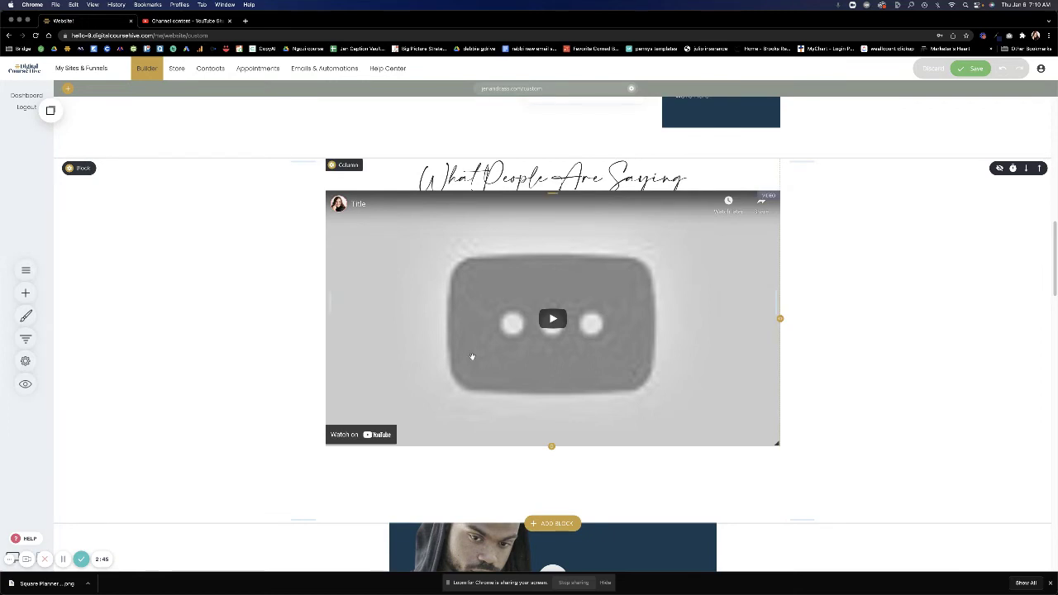
{"action": "mouse_move", "coordinate": [472, 357]}
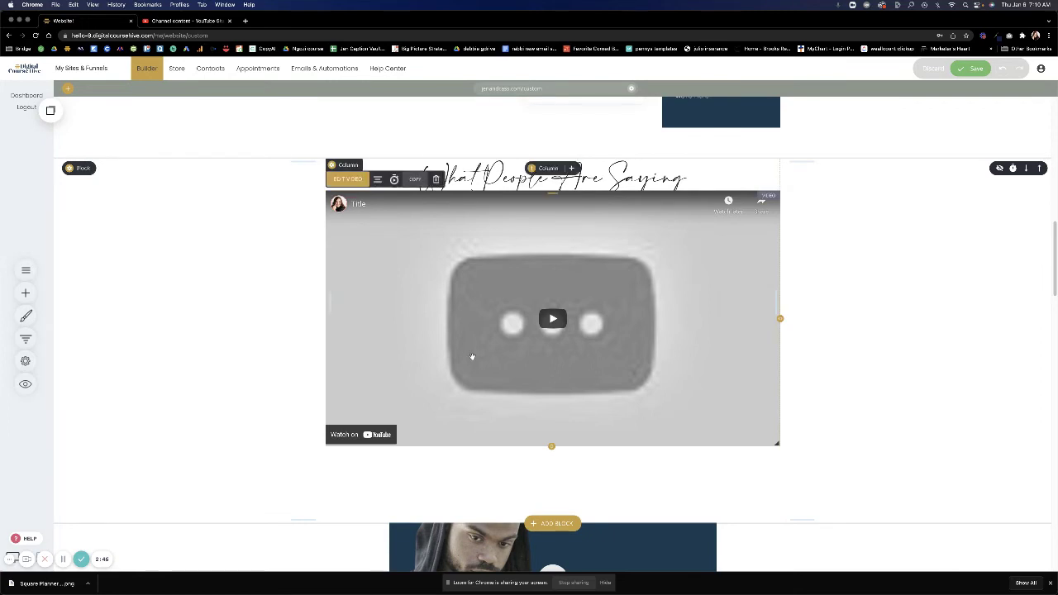
Delete the extra video embed, save, and shrink the testimonial block's top padding.
{"action": "left_click", "coordinate": [436, 180]}
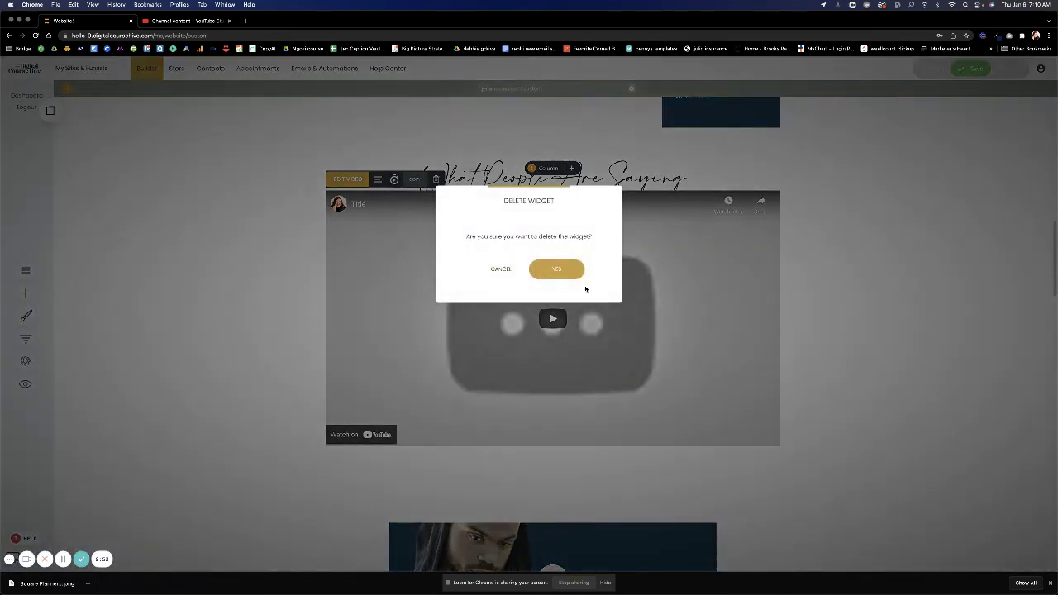
{"action": "left_click", "coordinate": [556, 273]}
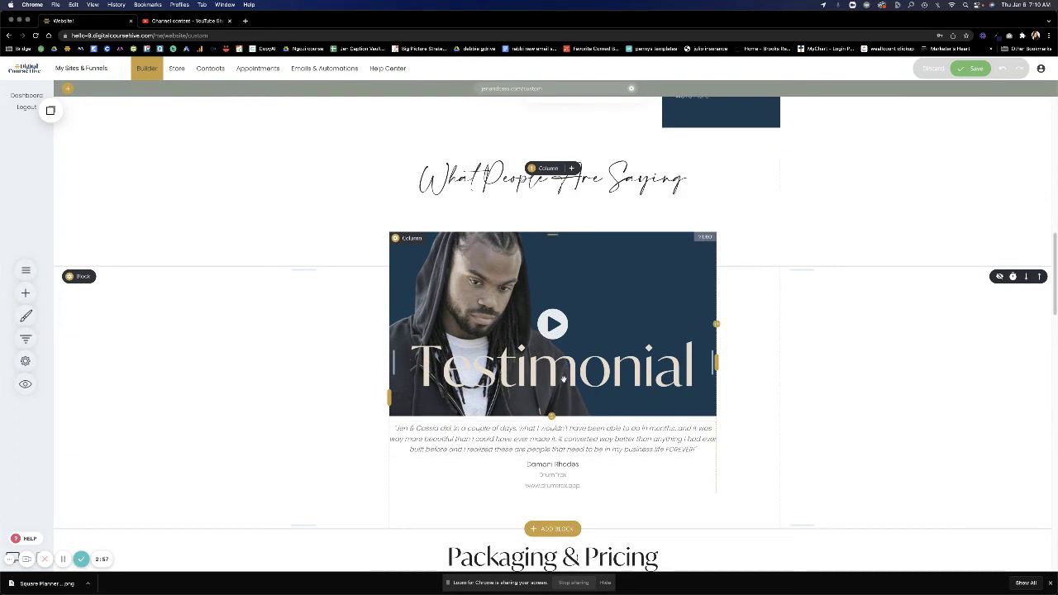
{"action": "left_click", "coordinate": [972, 69]}
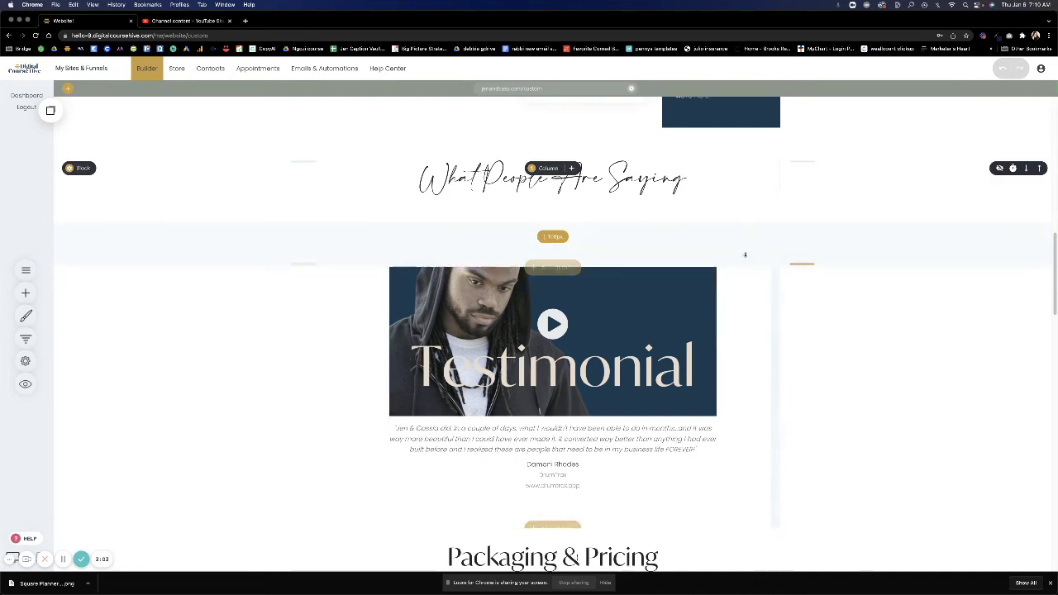
{"action": "mouse_move", "coordinate": [753, 223]}
{"action": "left_mouse_down"}
{"action": "mouse_move", "coordinate": [751, 212]}
{"action": "mouse_move", "coordinate": [768, 217]}
{"action": "left_mouse_up"}
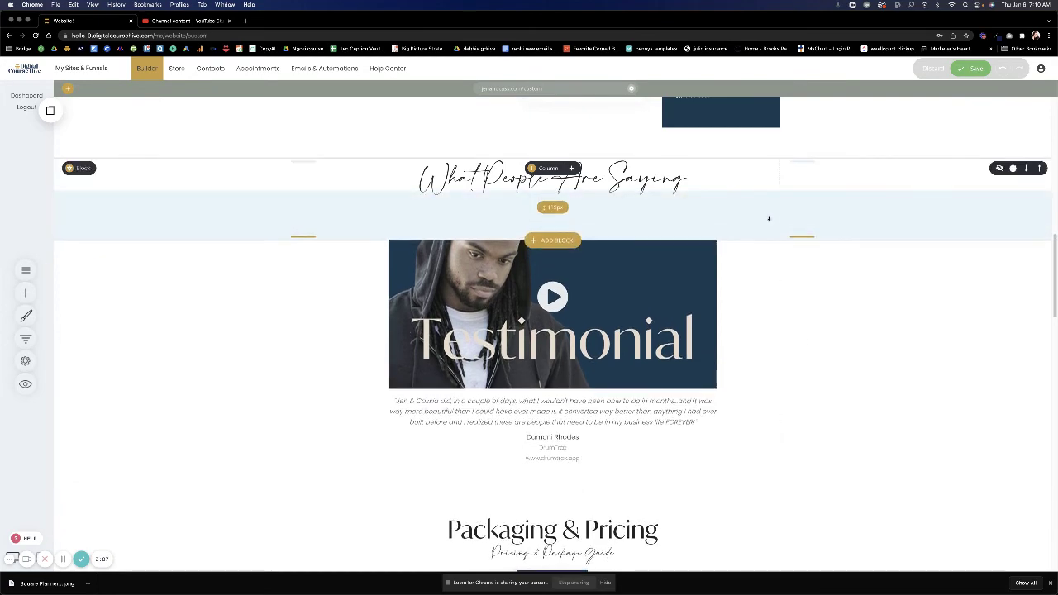
Preview the website and play, then pause, the embedded testimonial video.
{"action": "left_click", "coordinate": [26, 384]}
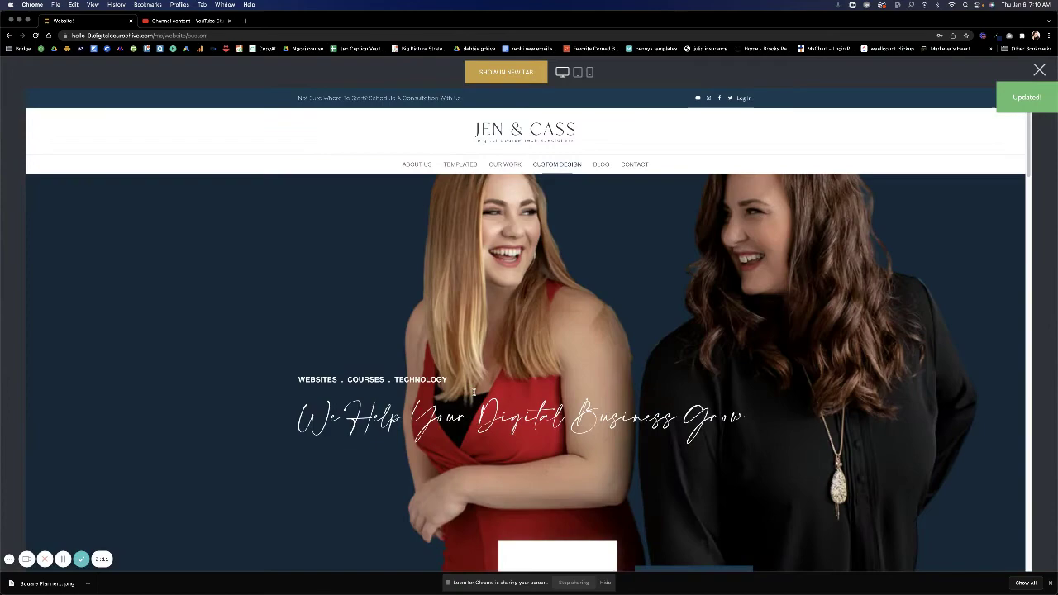
{"action": "scroll", "coordinate": [474, 395], "scroll_direction": "down", "scroll_amount": 3}
{"action": "scroll", "coordinate": [474, 395], "scroll_direction": "down", "scroll_amount": 6}
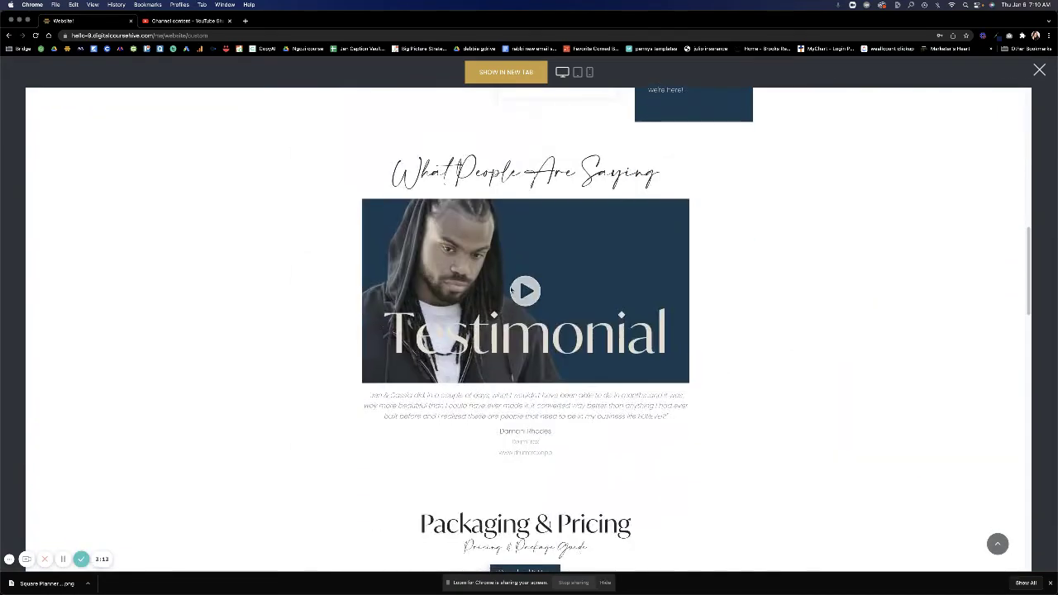
{"action": "left_click", "coordinate": [524, 289]}
{"action": "left_click", "coordinate": [376, 375]}
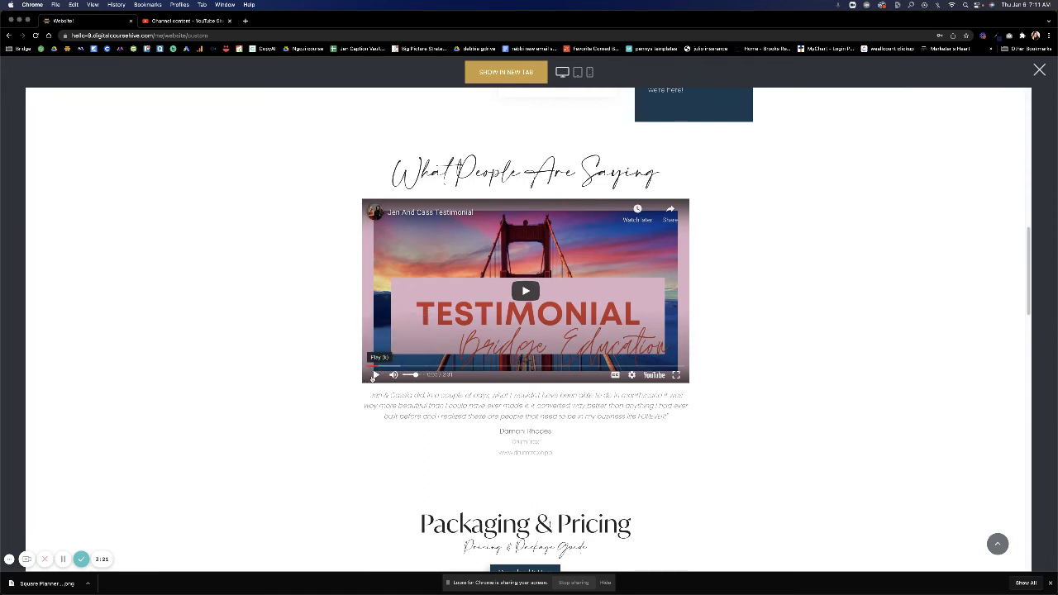
{"action": "left_click", "coordinate": [375, 375]}
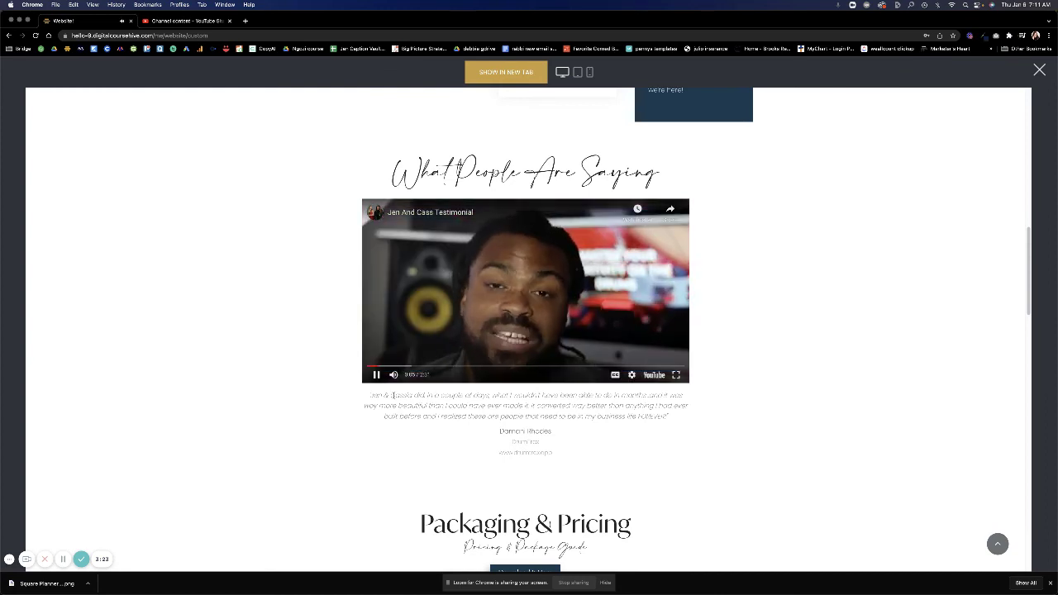
{"action": "left_click", "coordinate": [374, 375]}
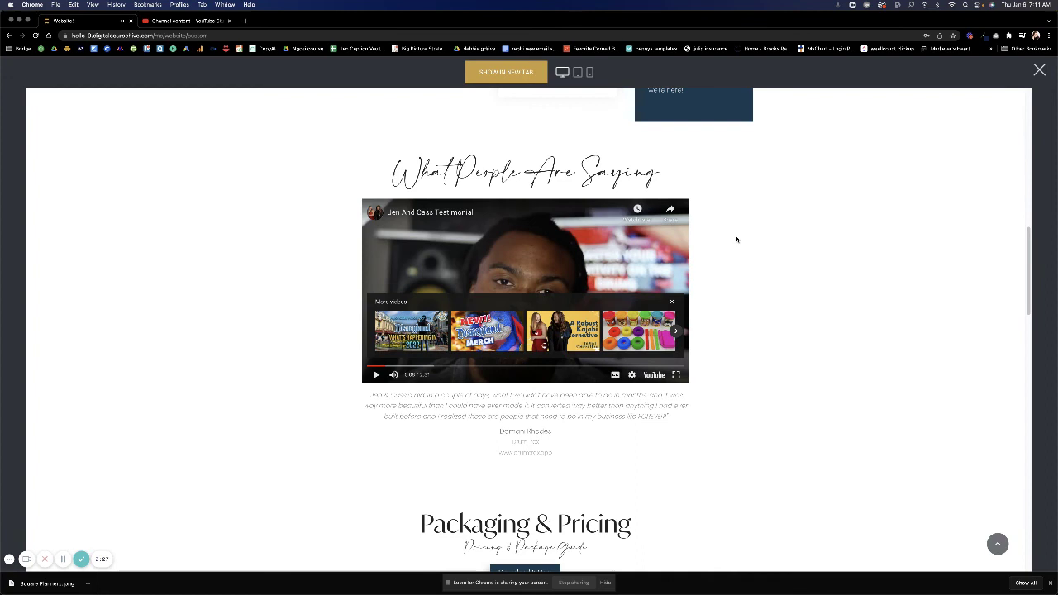